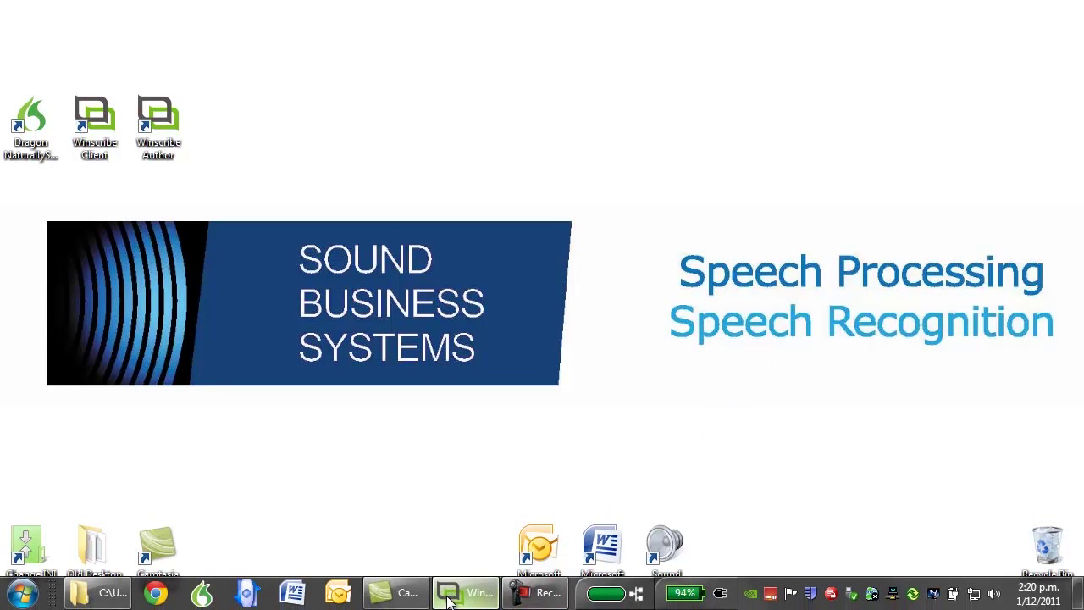
Step: Bring the Winscribe Author Sent Items window, listing ten dictation jobs, to the front
left_click(465, 592)
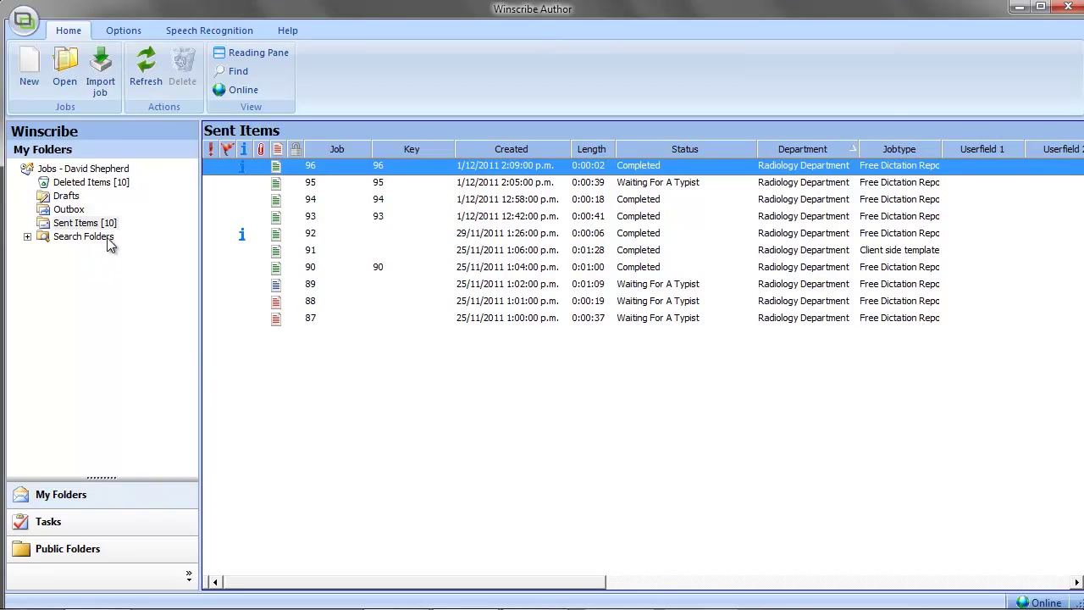
Step: Create new local job 147 for Sample Typist Group with jobtype Client side templates
left_click(36, 83)
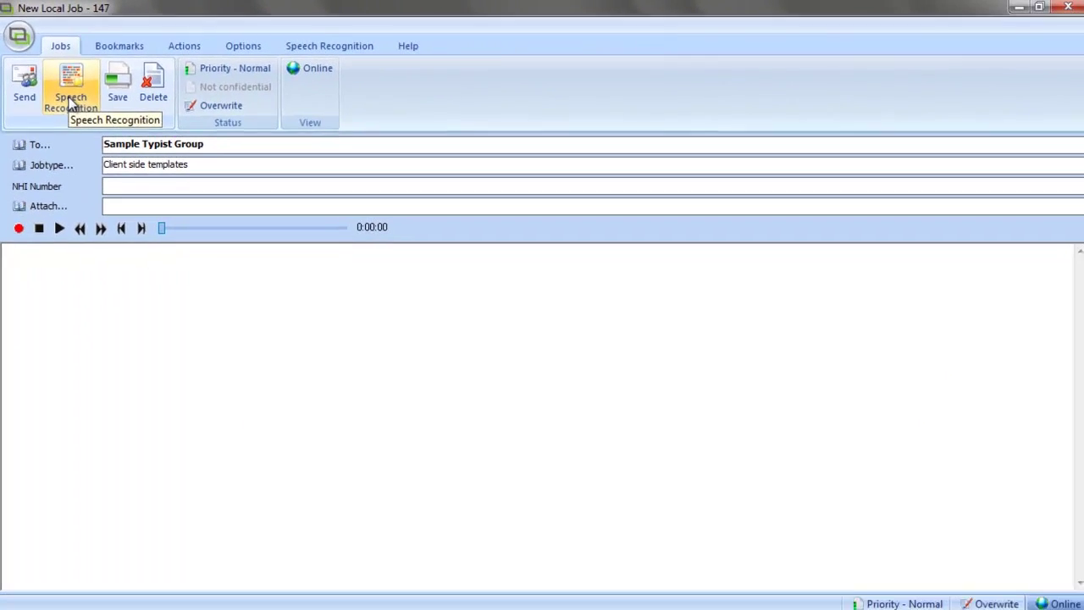
Step: Turn on speech recognition and dictate the heart, lungs, liver, spleen and aneurysm findings
left_click(70, 102)
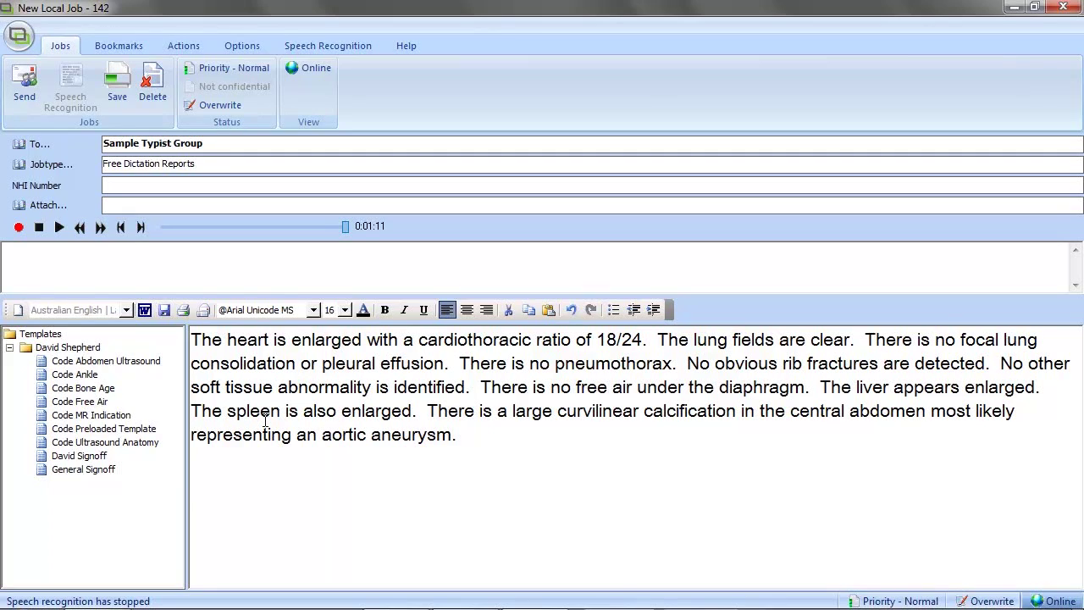
left_click(192, 339)
left_click(60, 227)
left_click(41, 229)
left_click(482, 386)
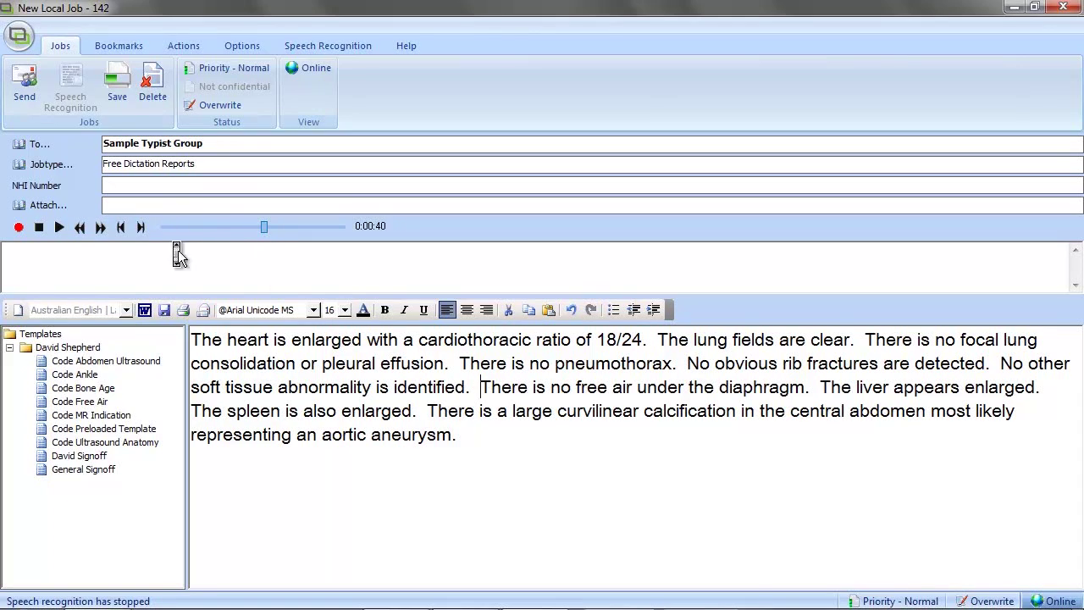
left_click(52, 229)
left_click(48, 228)
key("ctrl+End")
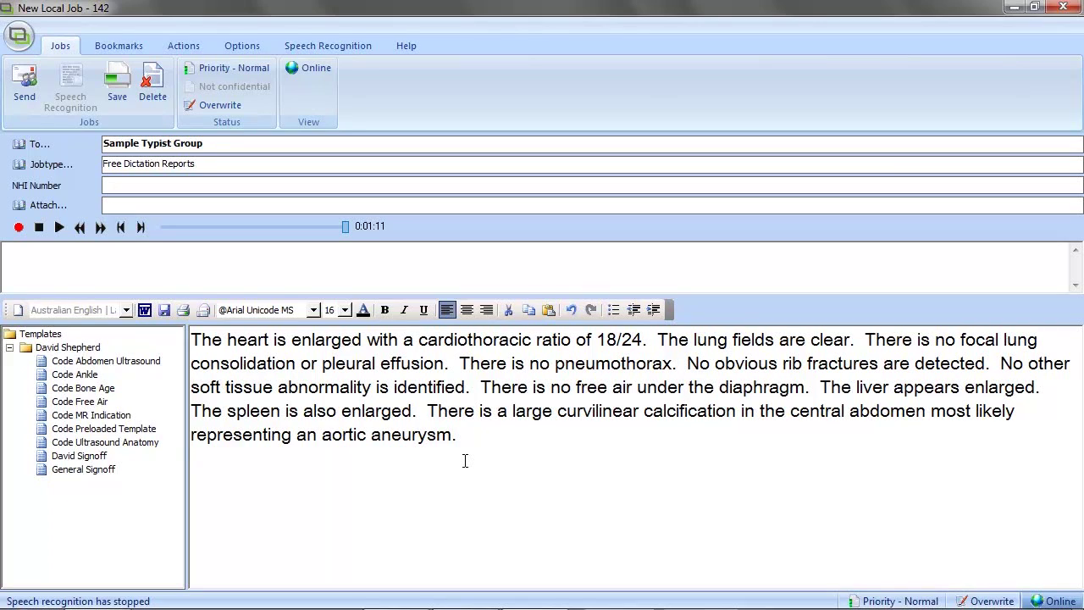
Step: Dictate the signoff macro to add the Radiologist signoff block, then move the caret above it
key("F9")
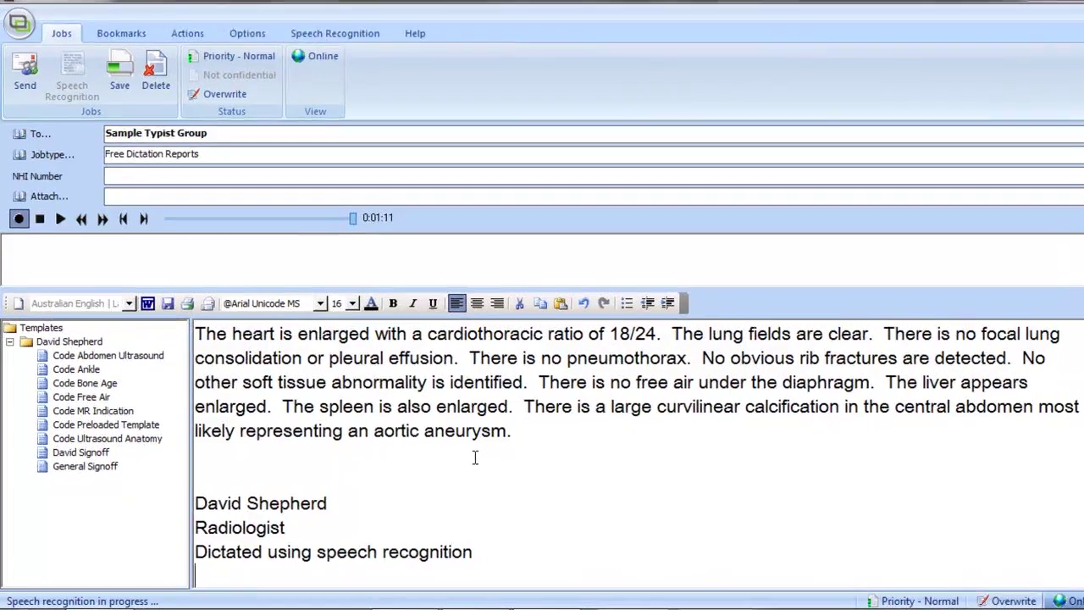
key("F9")
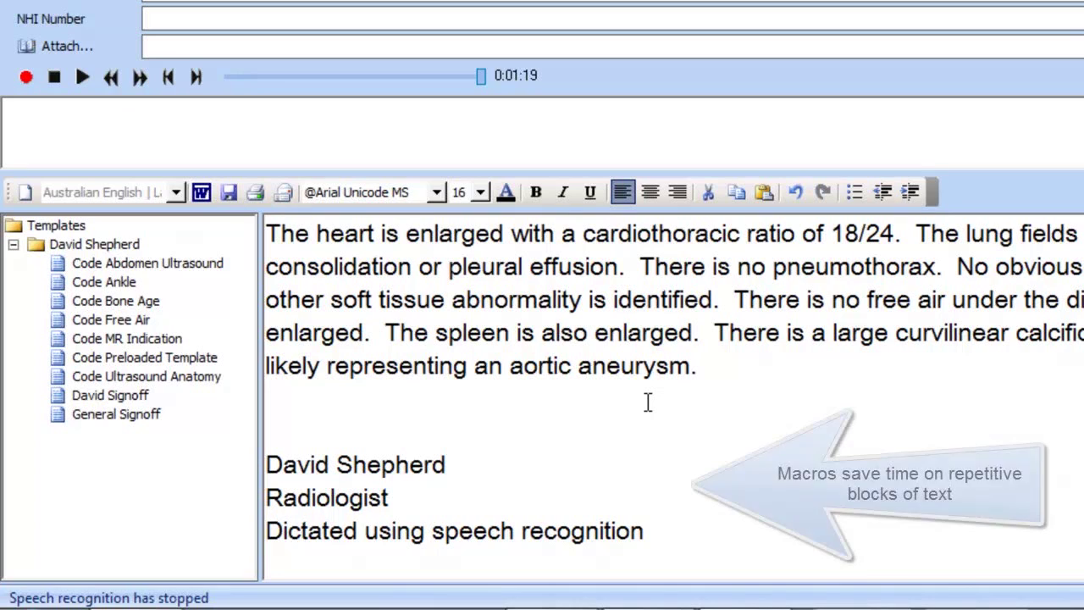
key("Up")
key("Up")
key("Up")
key("Up")
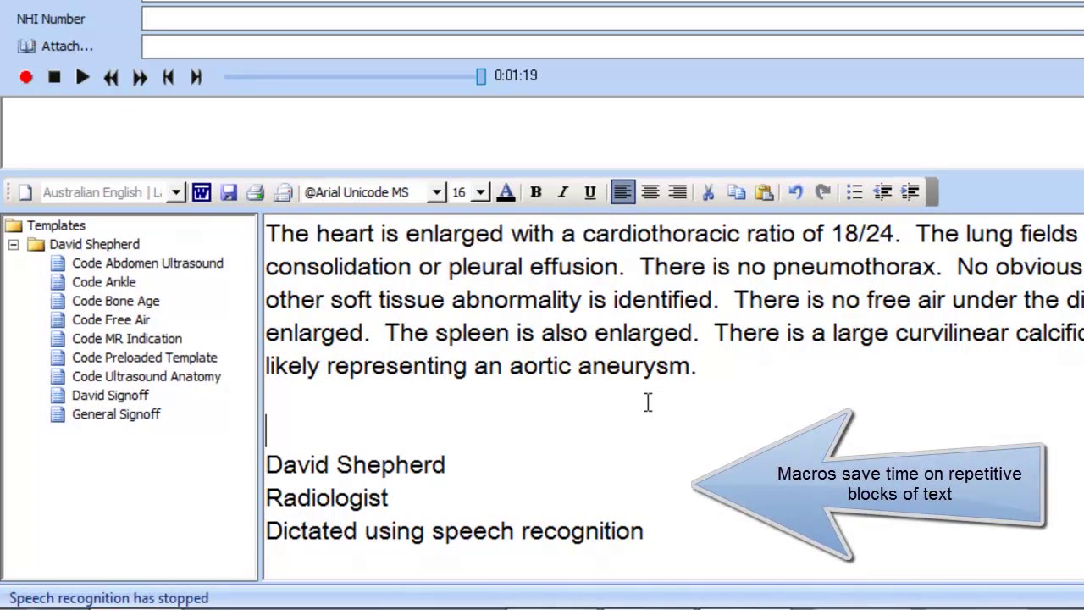
key("Up")
key("Up")
key("Up")
key("Up")
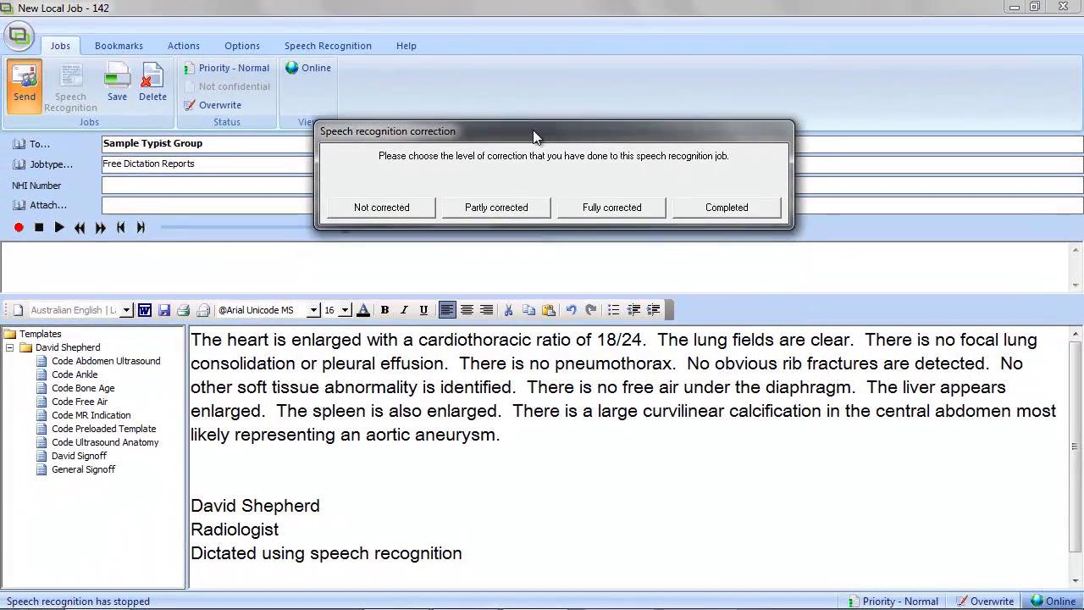
Step: Send the report marked Fully corrected, leaving job 95 atop Sent Items
left_click_drag(533, 130, 534, 132)
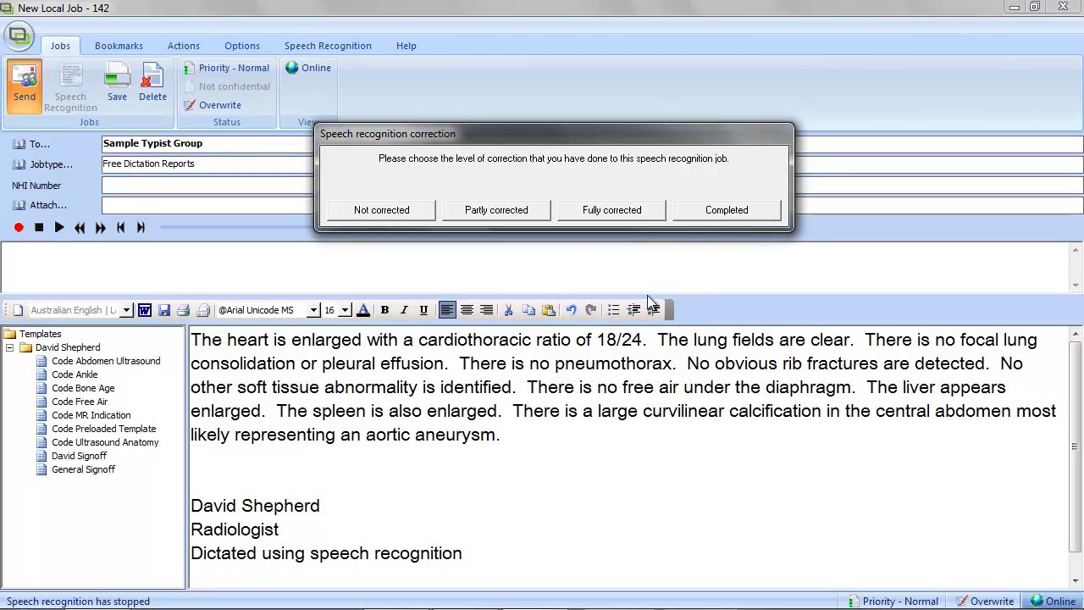
left_click(625, 217)
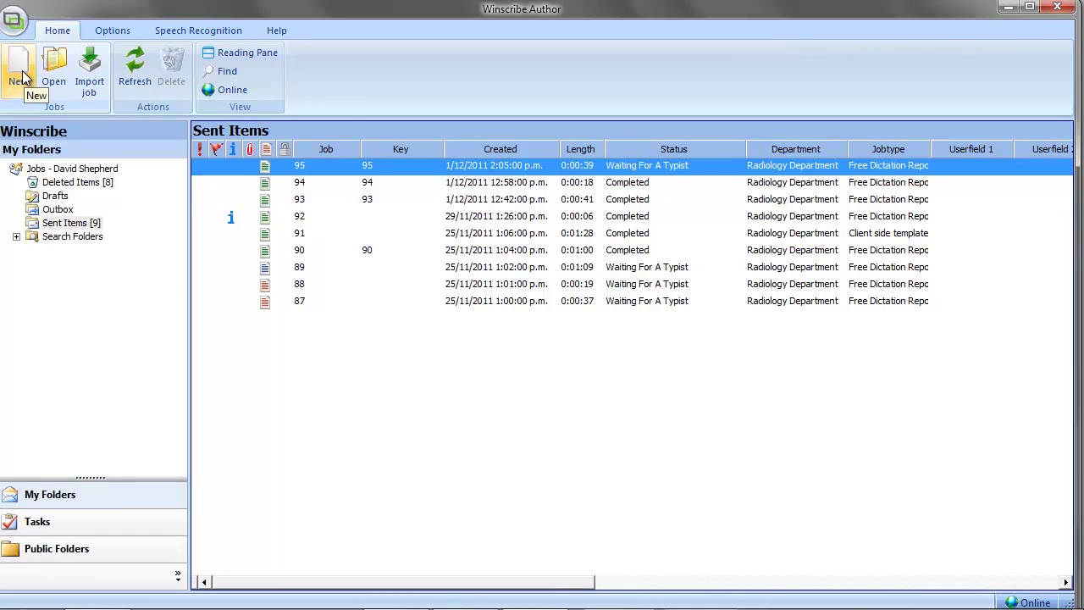
Step: Dictate the trauma report in new job 143: lateral soft tissue swelling, no fracture, consultant signoff
left_click(21, 76)
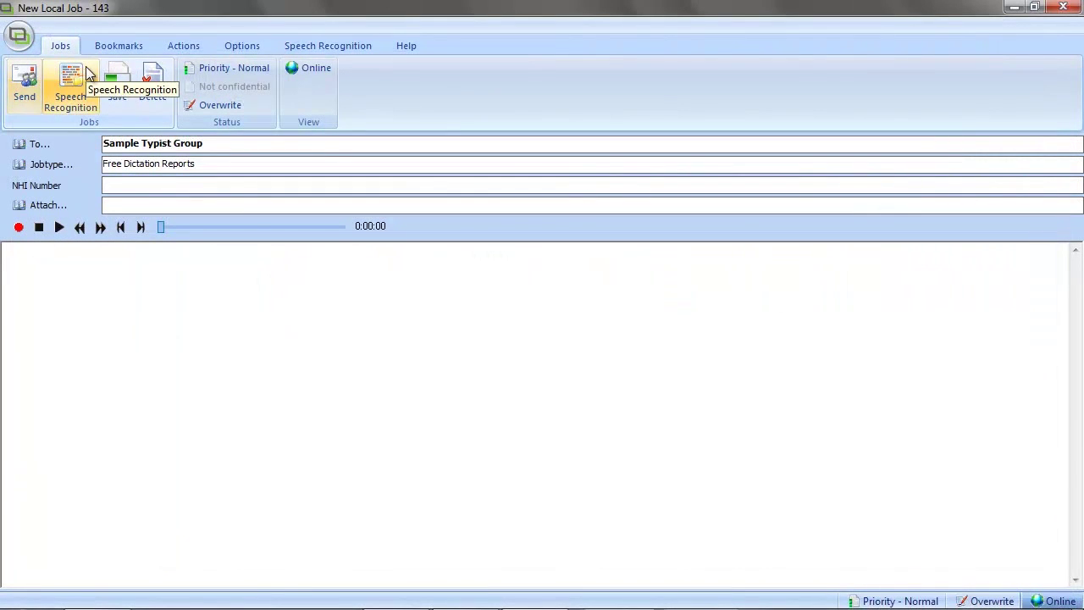
left_click(86, 79)
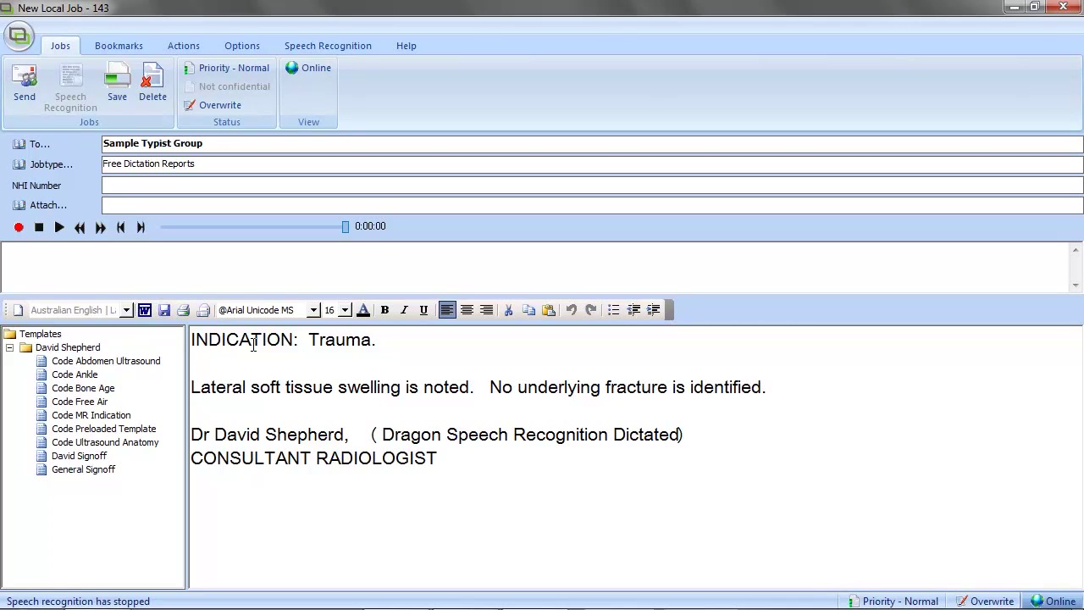
Step: Send the trauma report as Completed and start blank new job 150
left_click(27, 101)
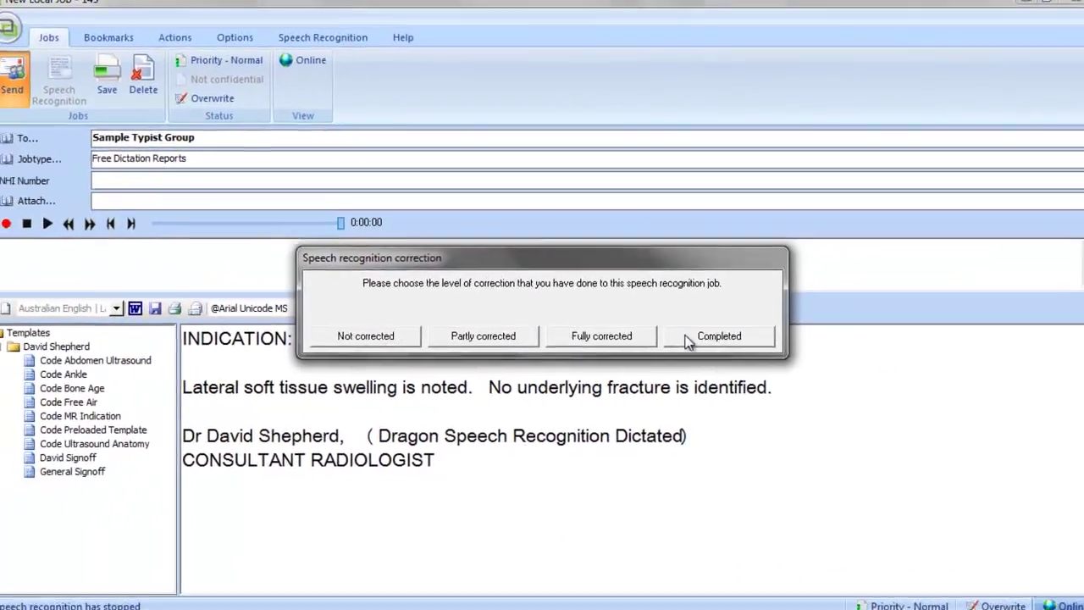
left_click(684, 337)
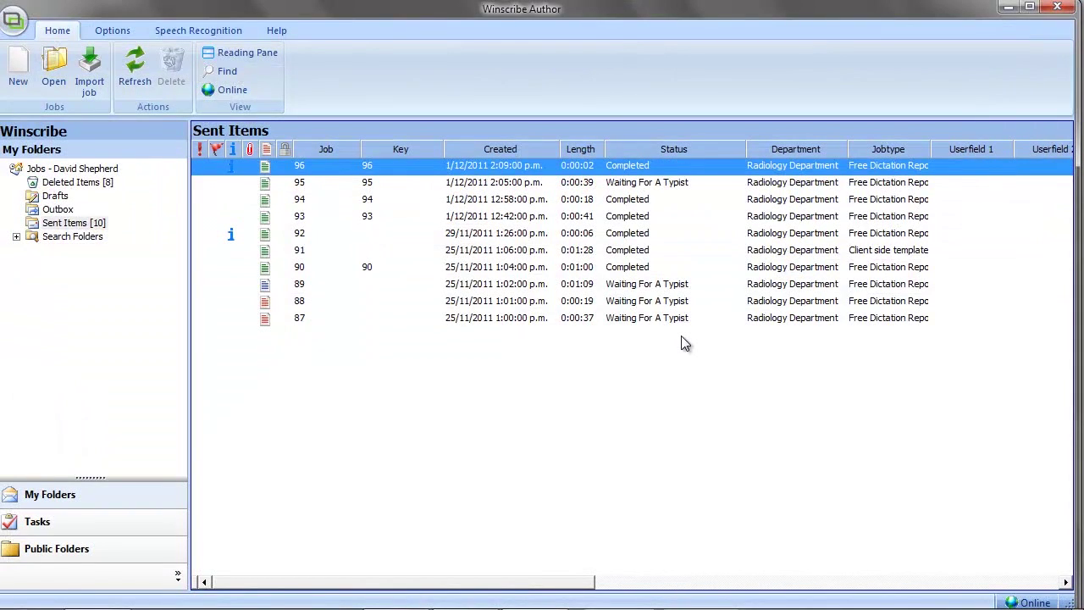
left_click(26, 85)
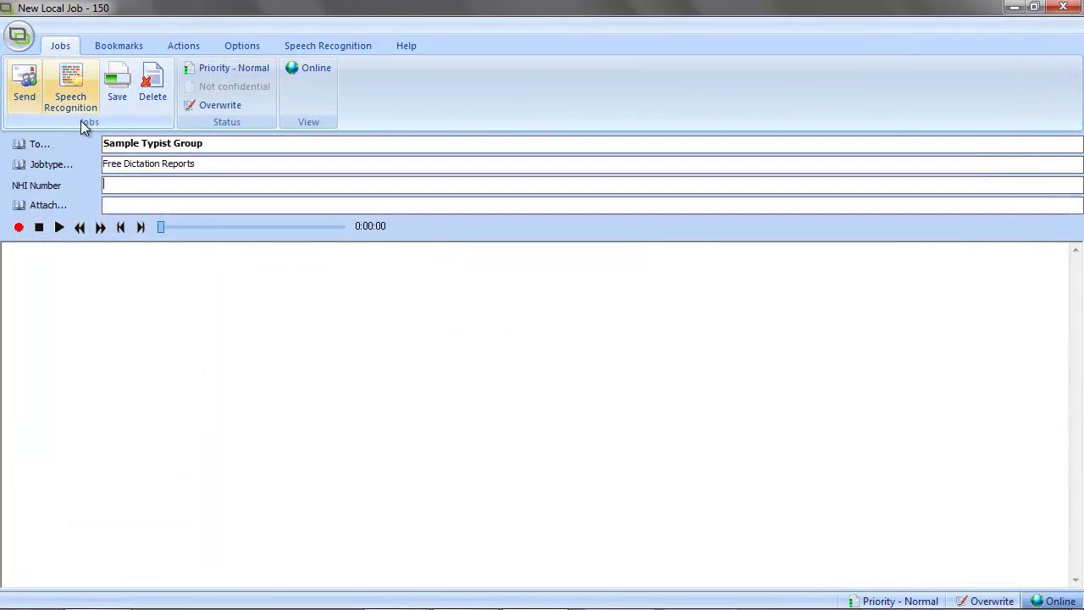
Step: Highlight the prefilled department, Free Dictation Reports job type and job number 150 in the template
left_click(70, 89)
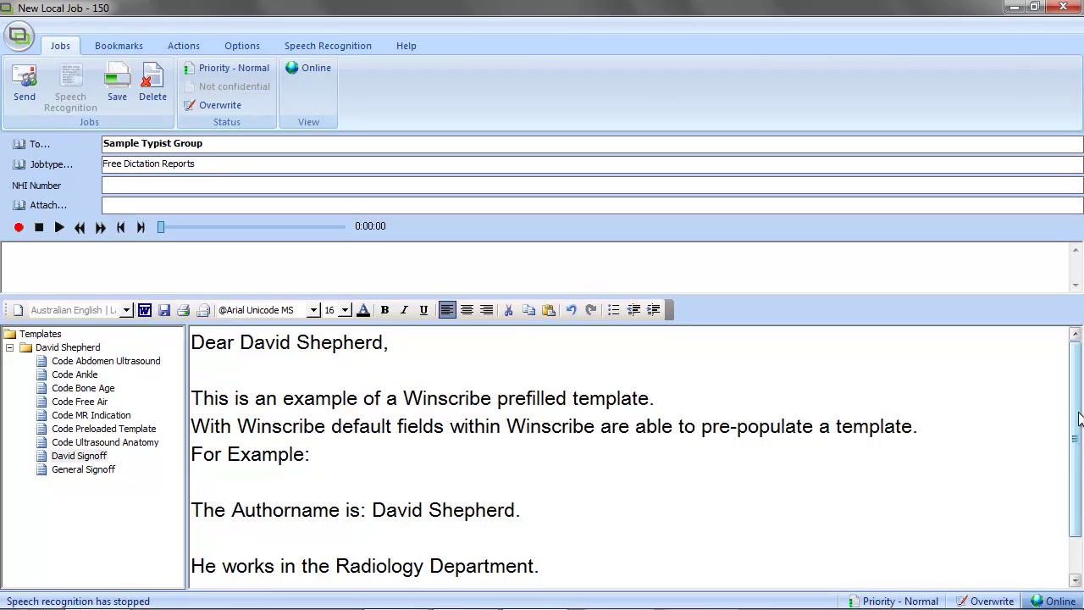
scroll(1078, 418, "down", 3)
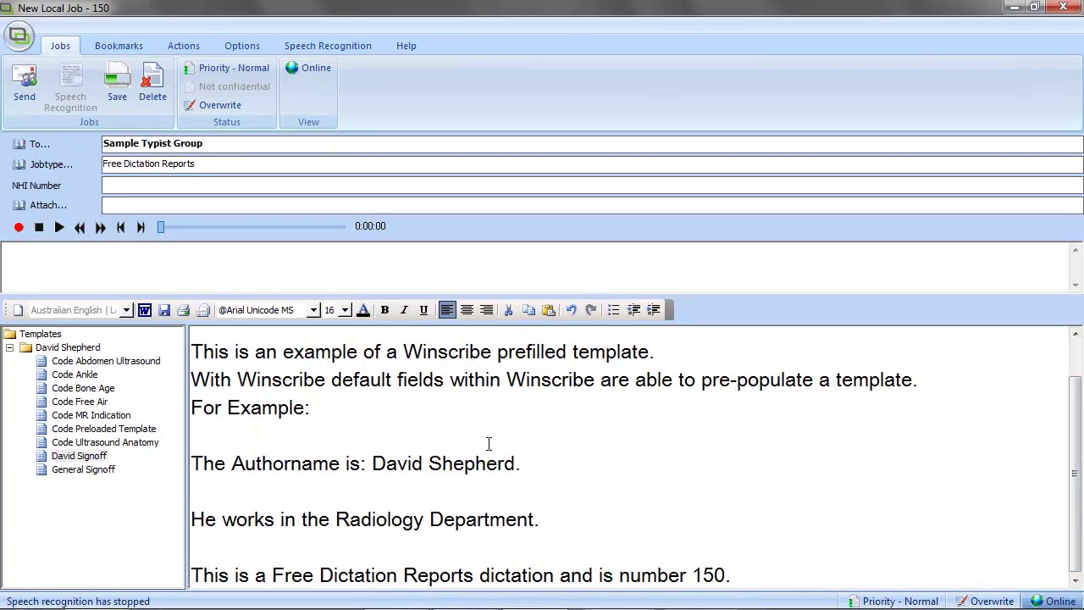
left_click_drag(337, 518, 508, 513)
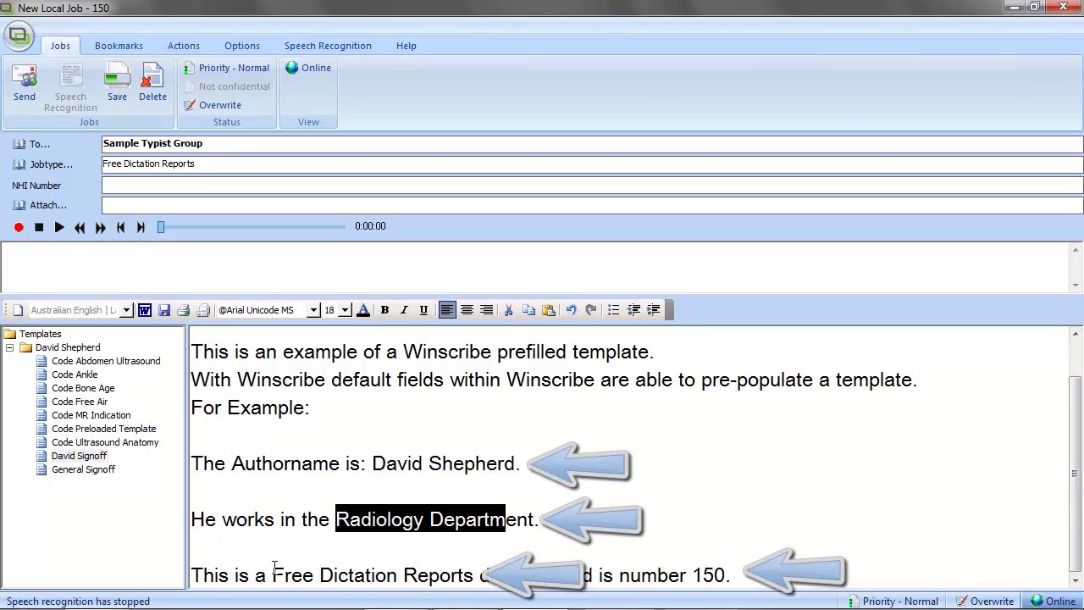
left_click_drag(275, 569, 476, 569)
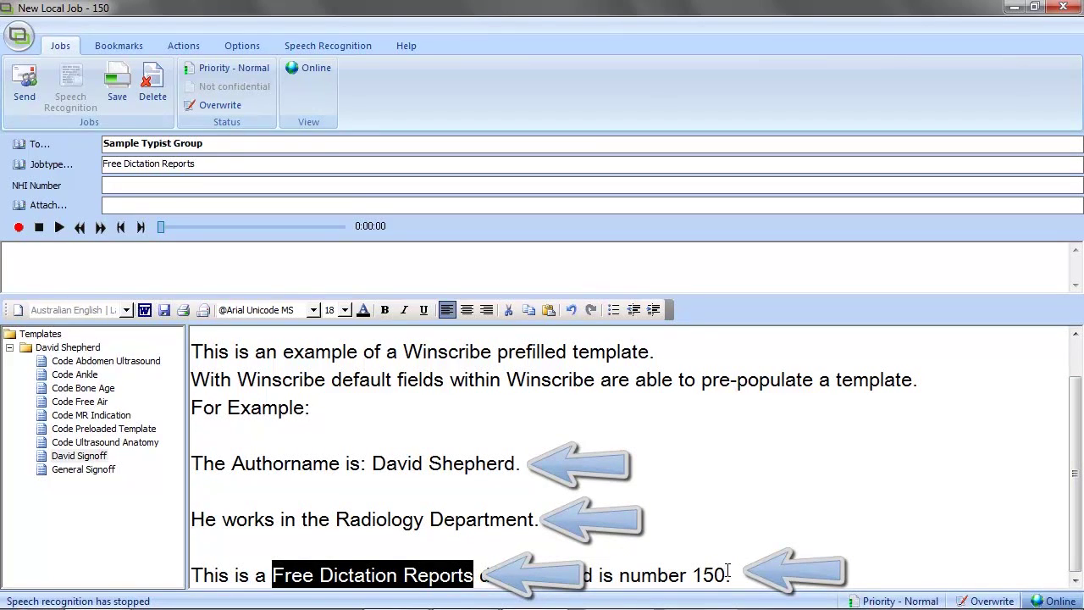
left_click_drag(726, 574, 693, 575)
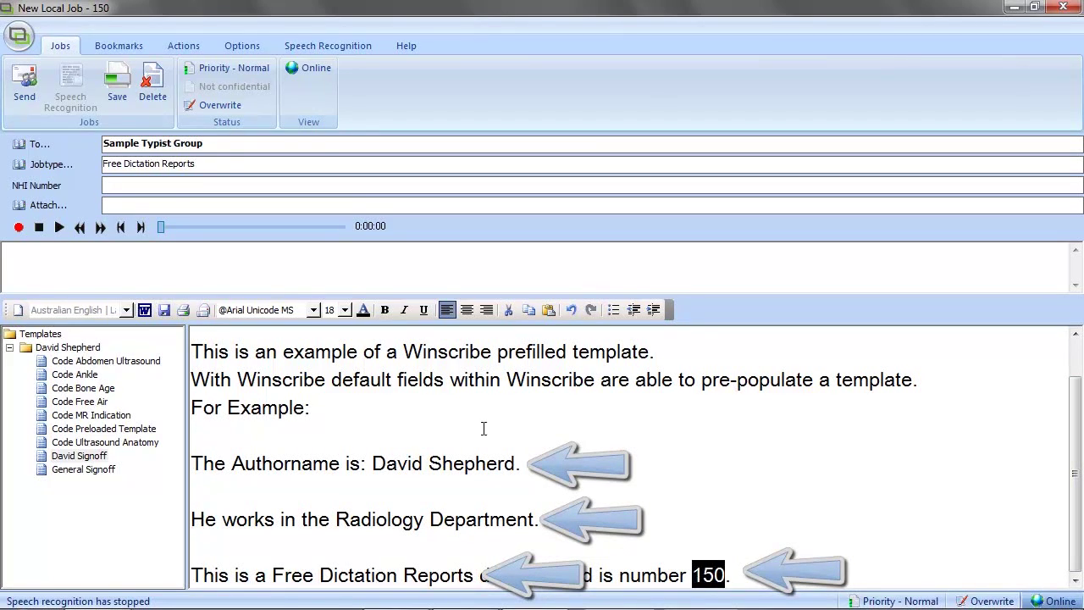
left_click(391, 433)
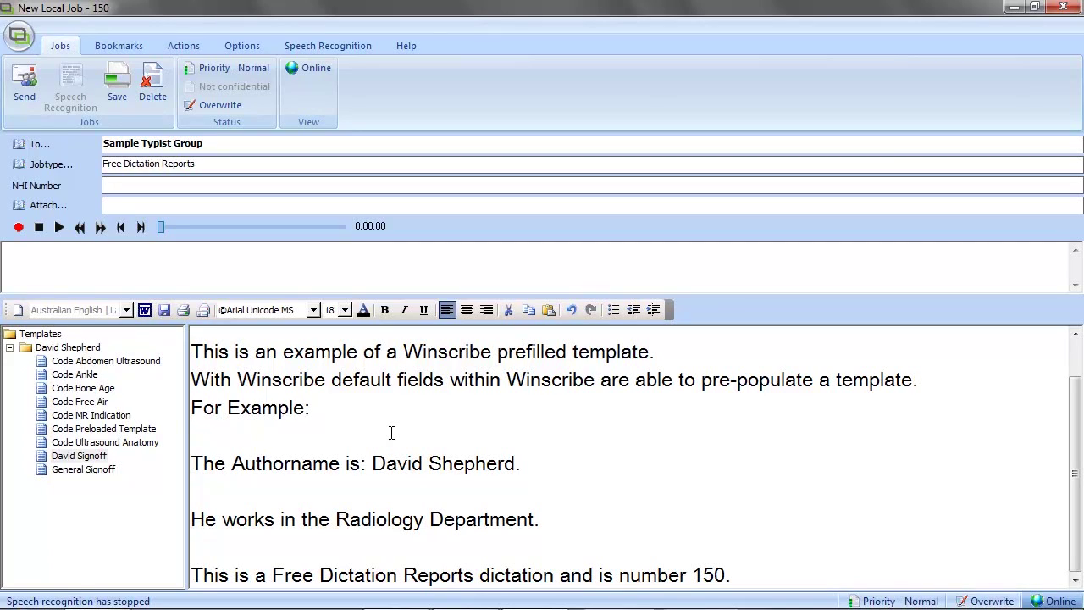
Step: Send job 150 and give new job 144 the Client side templates job type, speech recognition on
left_click(30, 78)
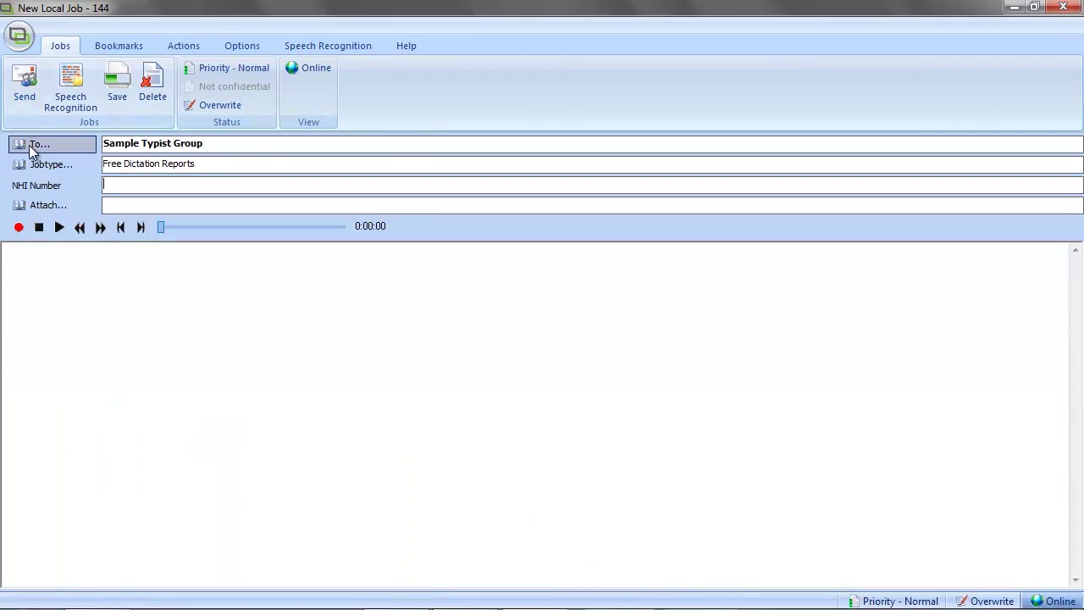
left_click(90, 73)
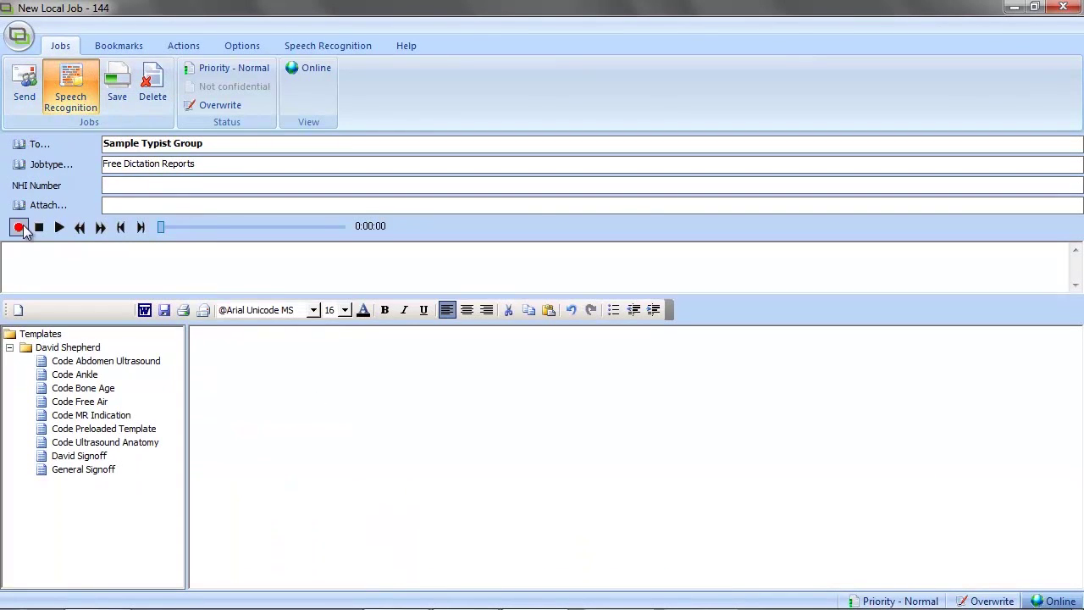
left_click(45, 163)
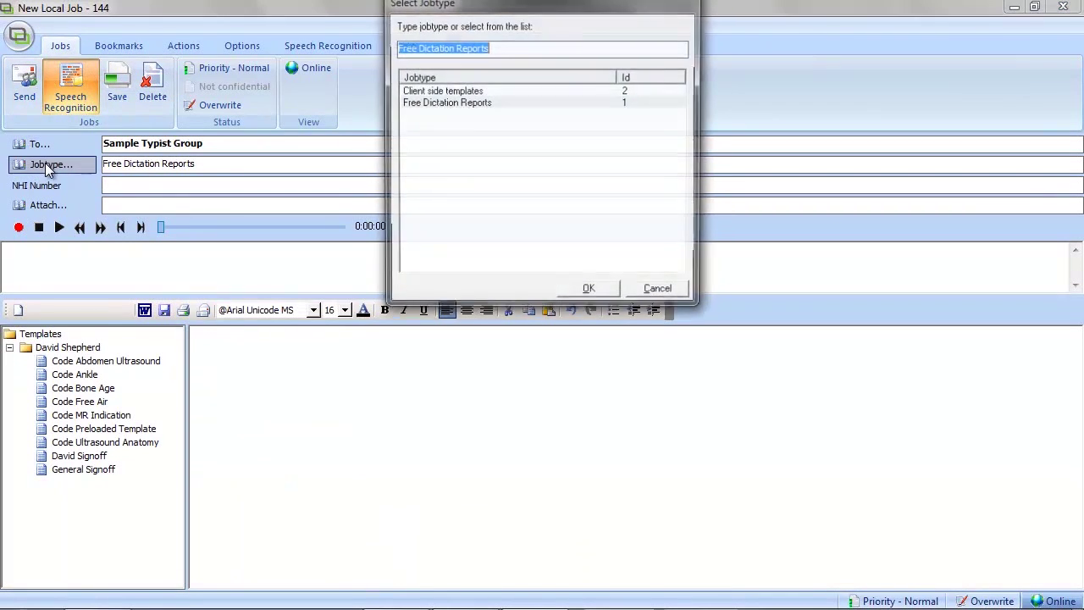
left_click(443, 93)
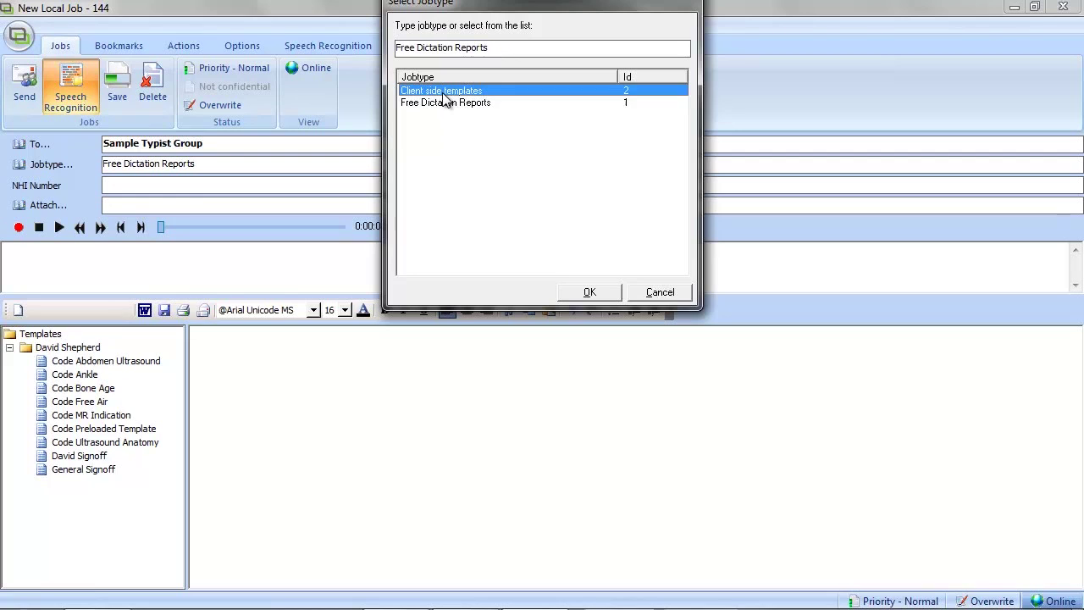
left_click(608, 292)
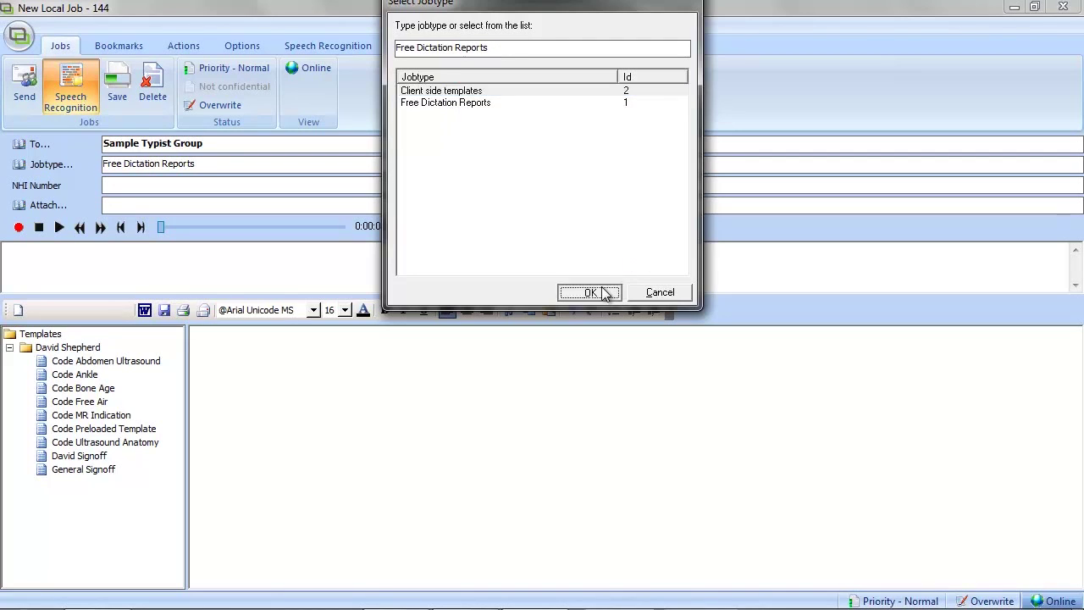
left_click(71, 84)
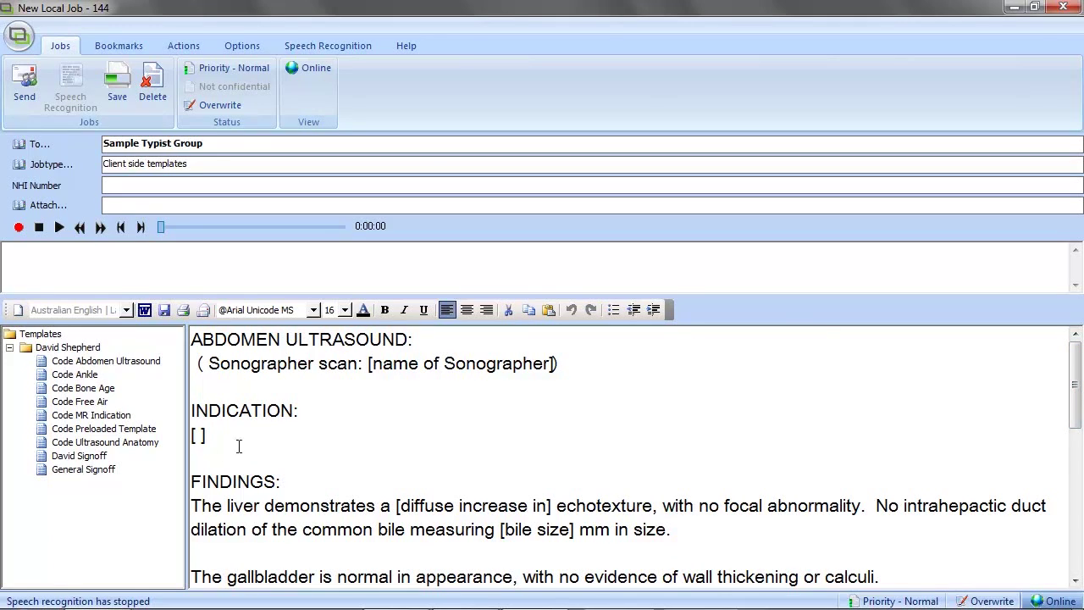
Step: Place the caret at the Sonographer scan line of the Abdomen Ultrasound template
left_click(200, 363)
Step: Record dictation, fill the sonographer field with the author's name, and delete the empty INDICATION field
key("F9")
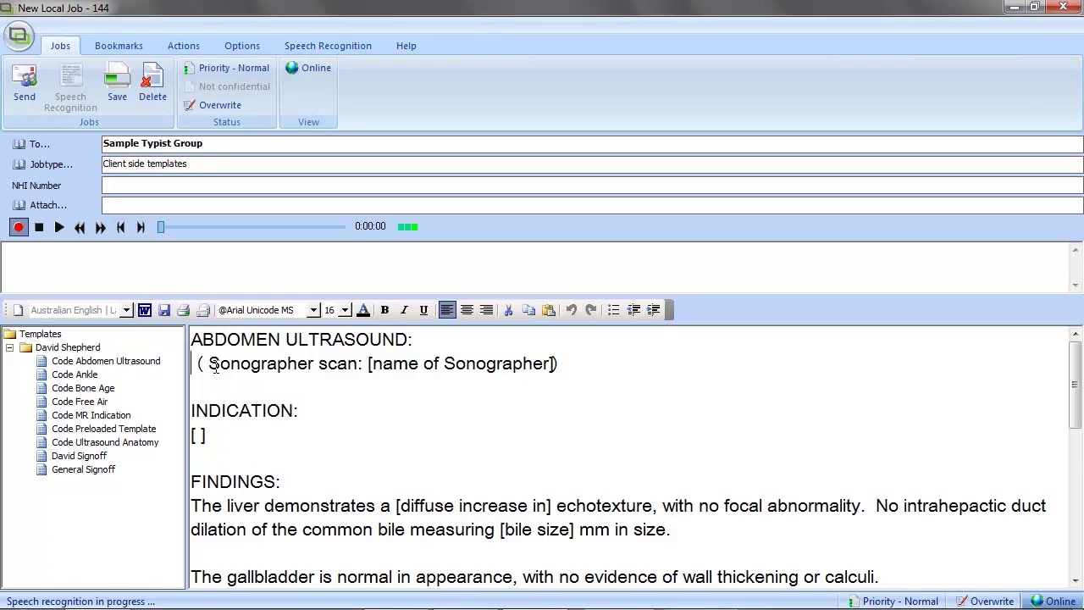
key("Tab")
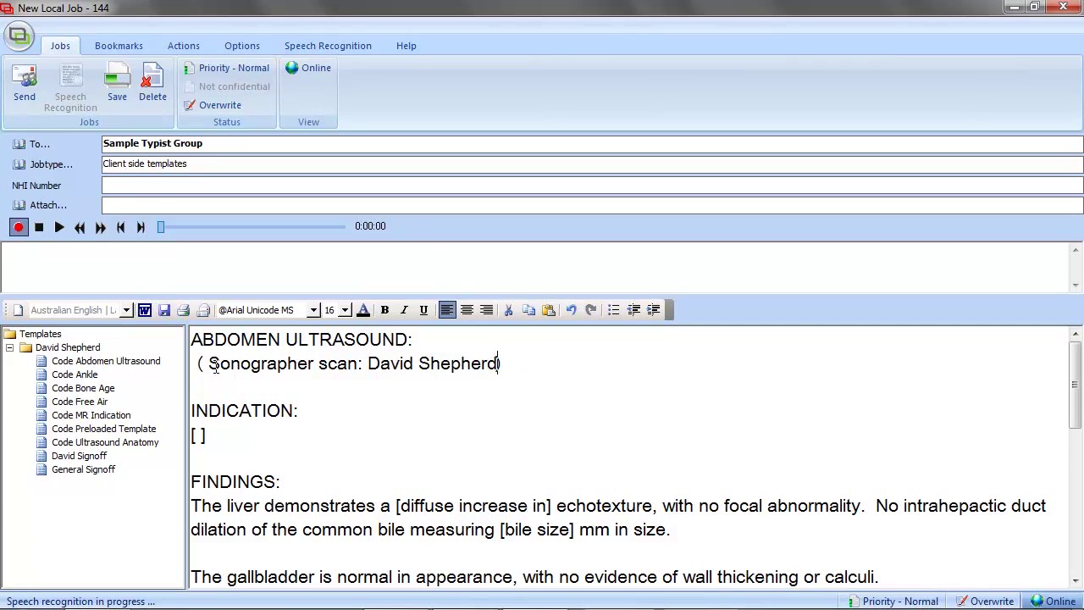
key("Tab")
key("Delete")
key("Tab")
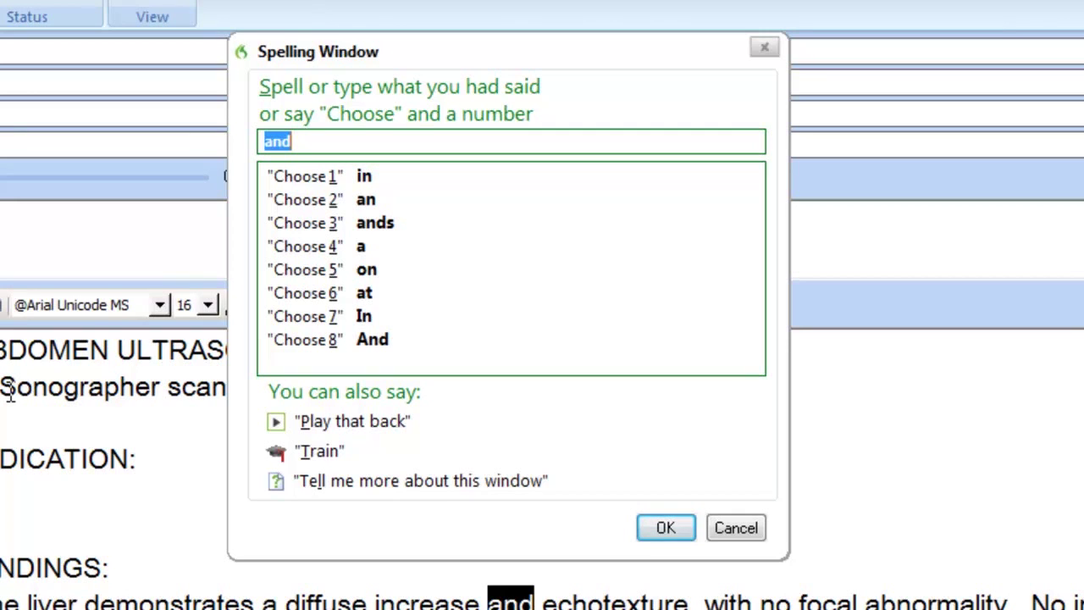
Step: Replace misheard 'and' with 'in', dictate 5 mm into the bile size field, and stop recording
left_click(356, 178)
left_click(645, 530)
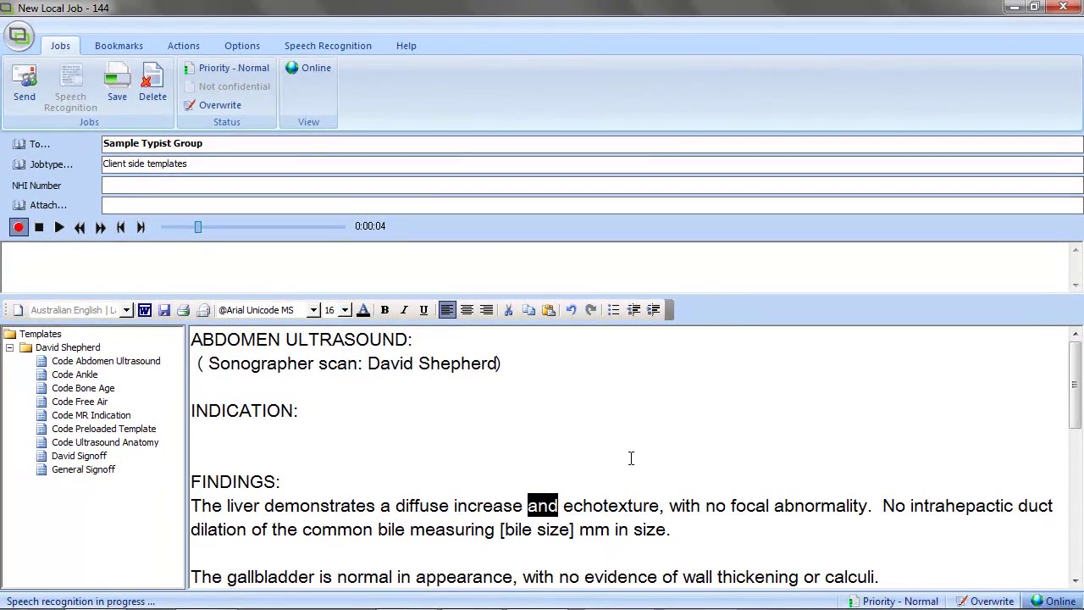
key("Tab")
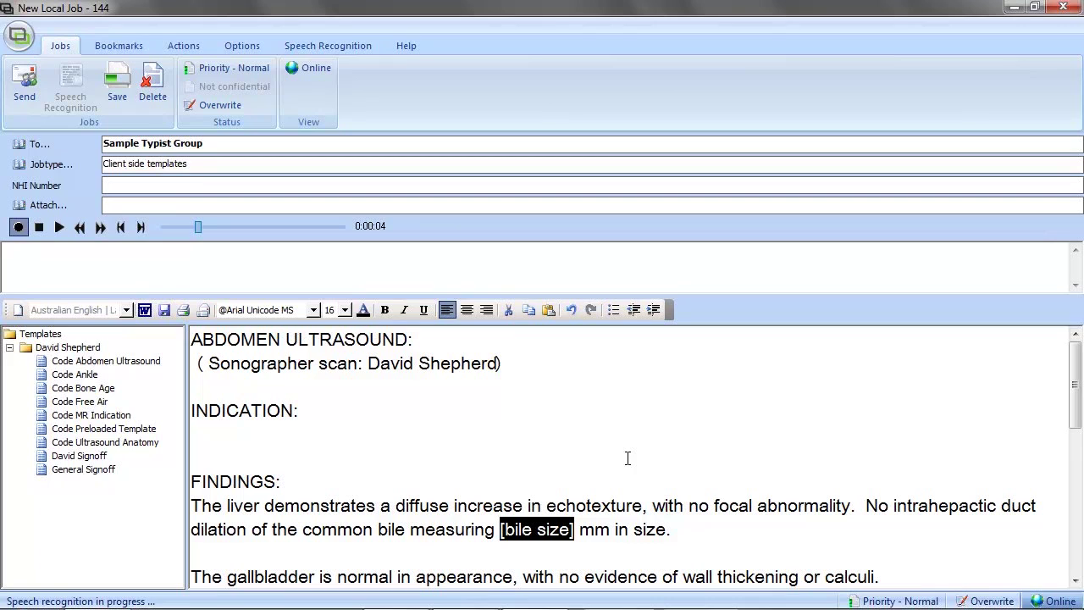
key("F4")
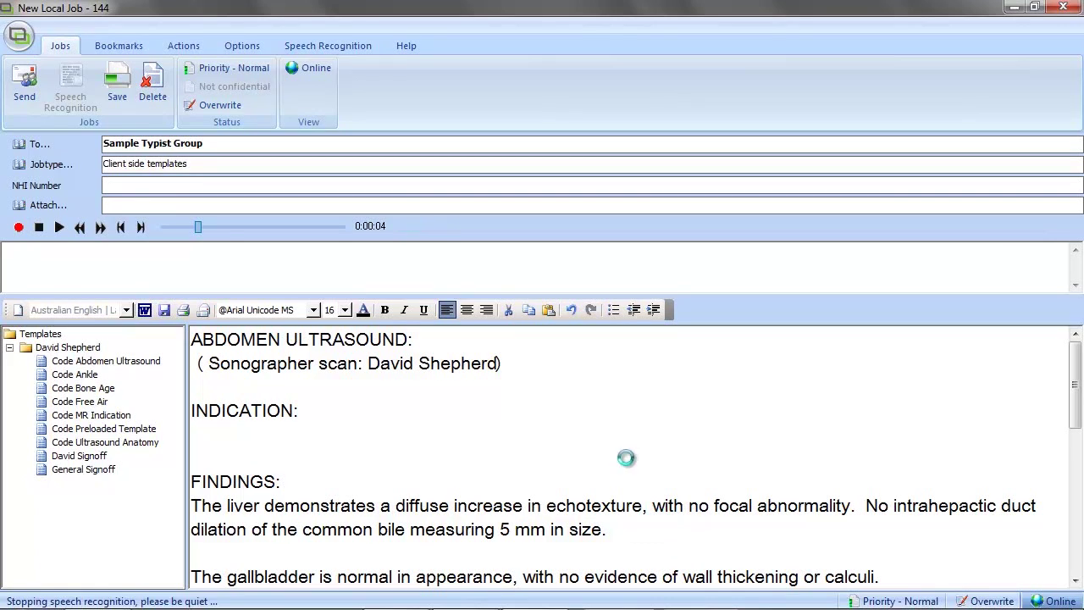